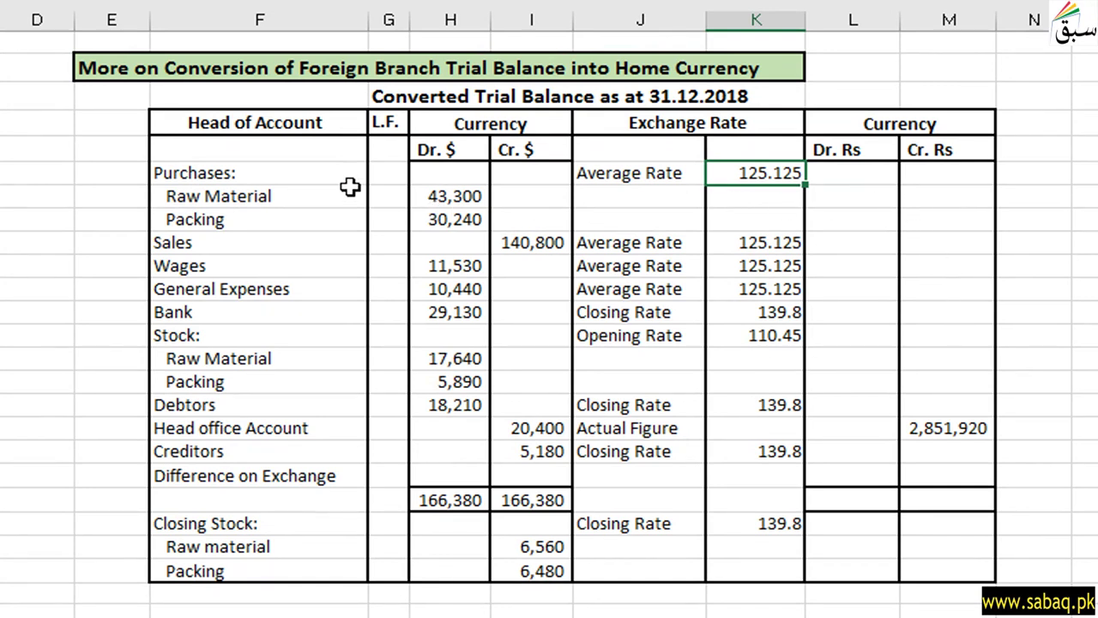
Enter 5417912.5 as the Dr. Rs amount of Raw Material purchases, fit column L's width, and calculate Packing purchases with =H8*K6
{"action": "left_click", "coordinate": [848, 206]}
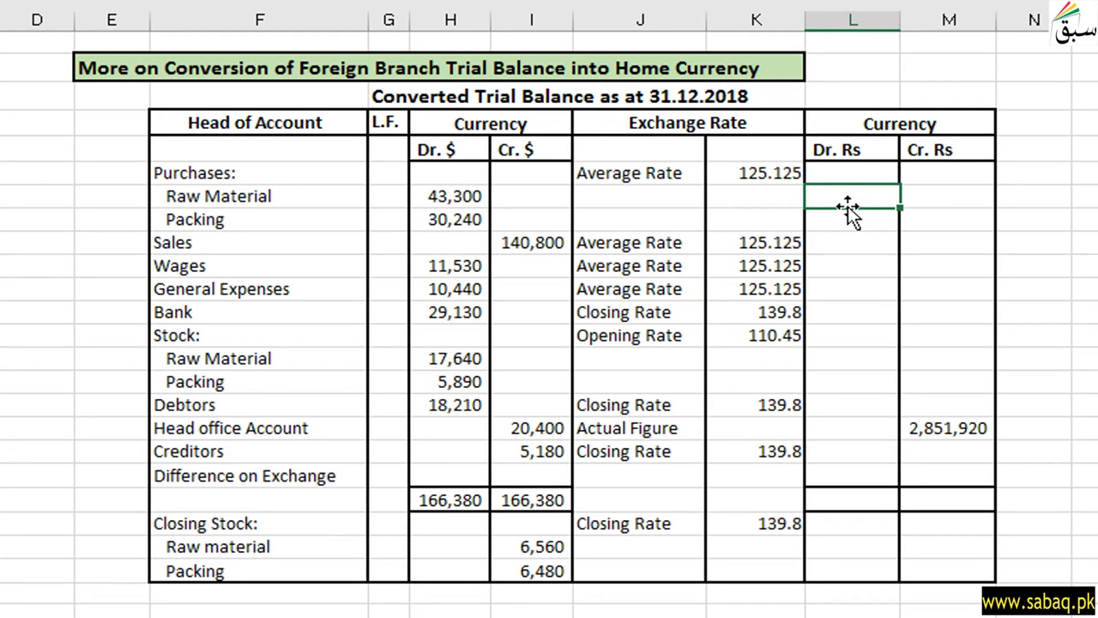
{"action": "type", "text": "5417912.5"}
{"action": "left_click", "coordinate": [836, 273]}
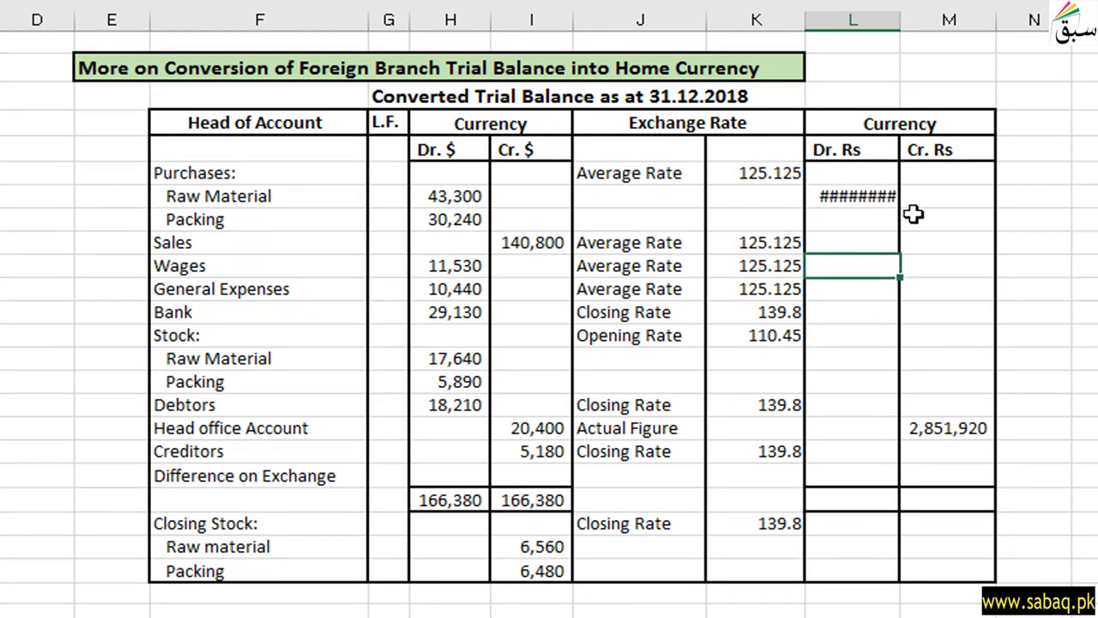
{"action": "double_click", "coordinate": [903, 22]}
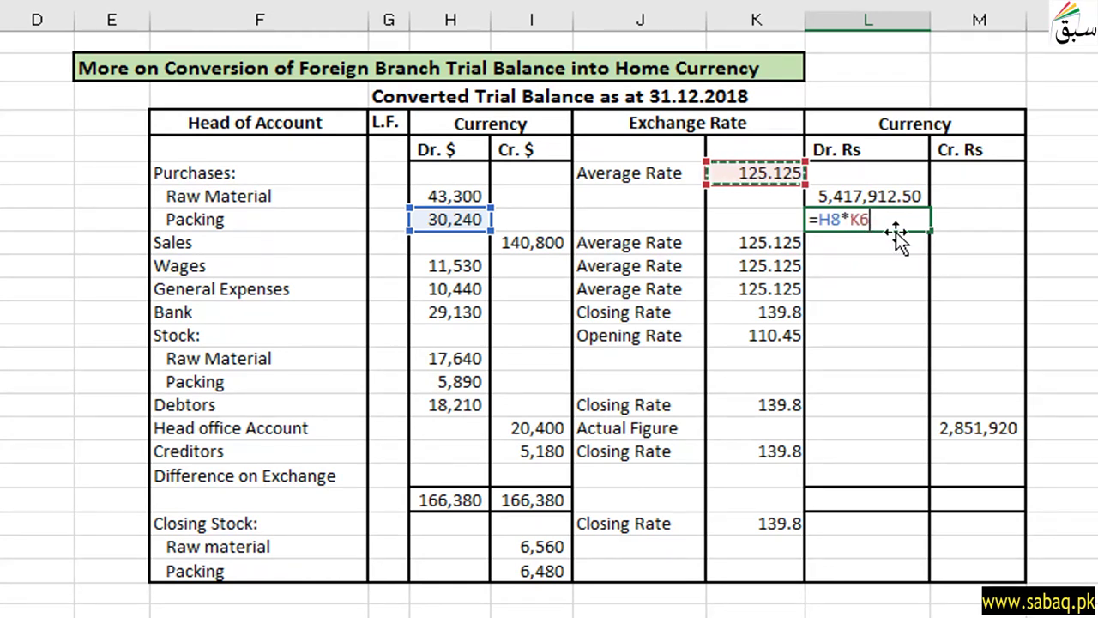
{"action": "key", "text": "Return"}
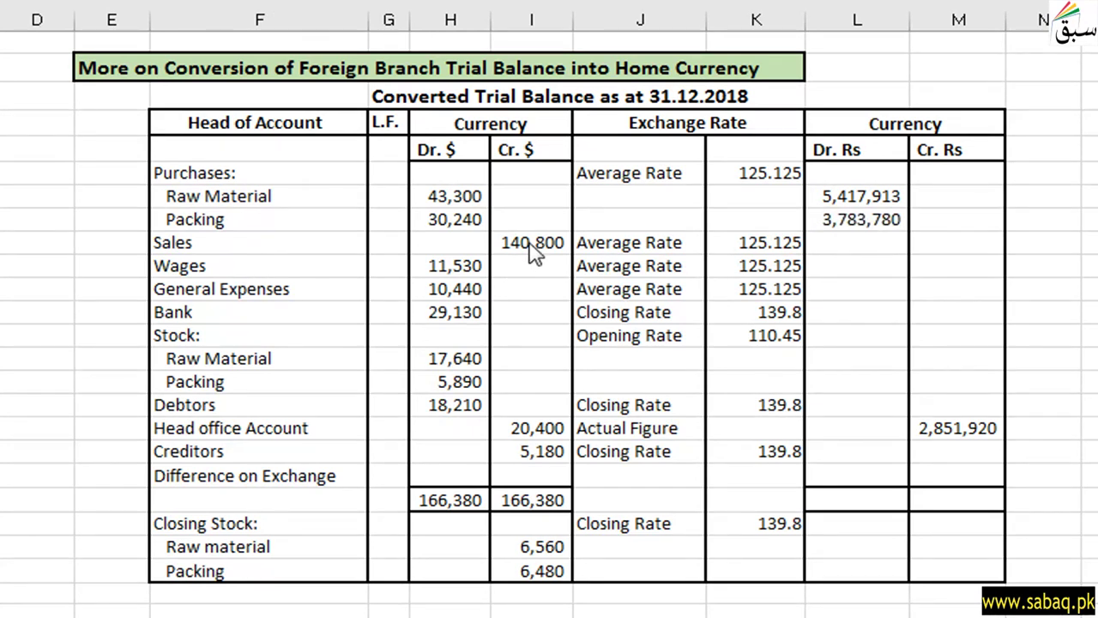
Convert Sales at the average rate with =I9*K9 in cell L9, and fit column L's width to its contents
{"action": "left_click", "coordinate": [832, 243]}
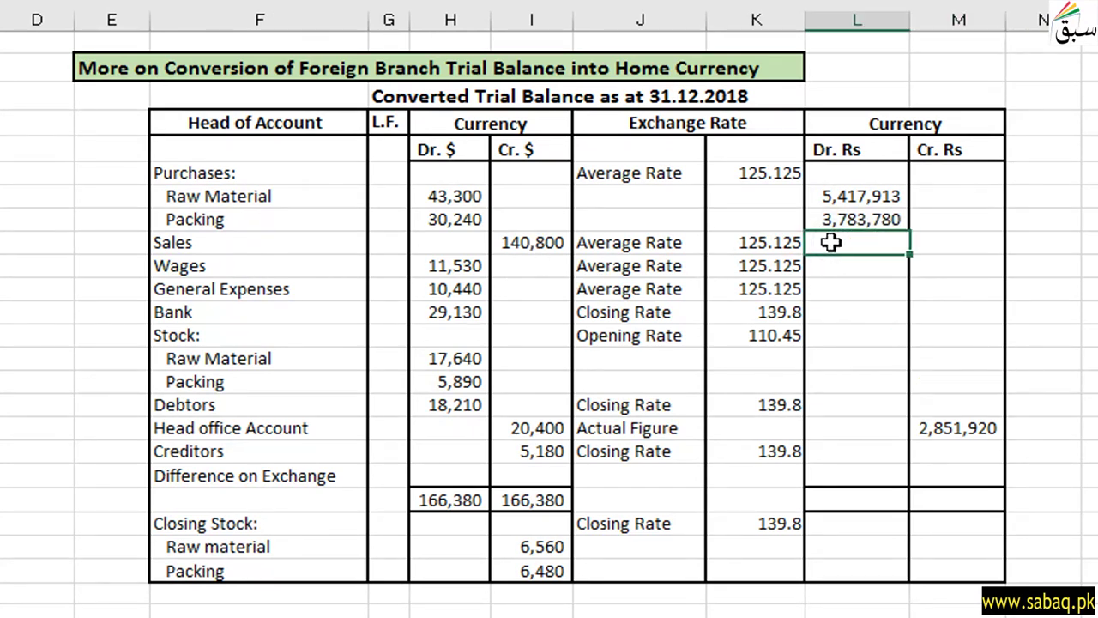
{"action": "double_click", "coordinate": [827, 244]}
{"action": "type", "text": "="}
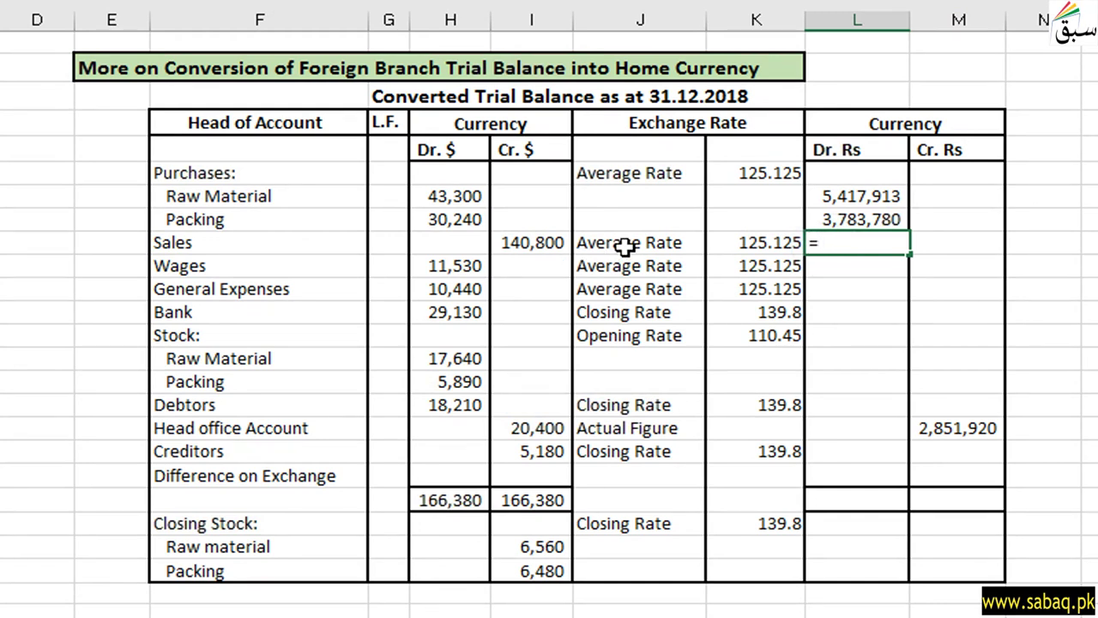
{"action": "left_click", "coordinate": [545, 243]}
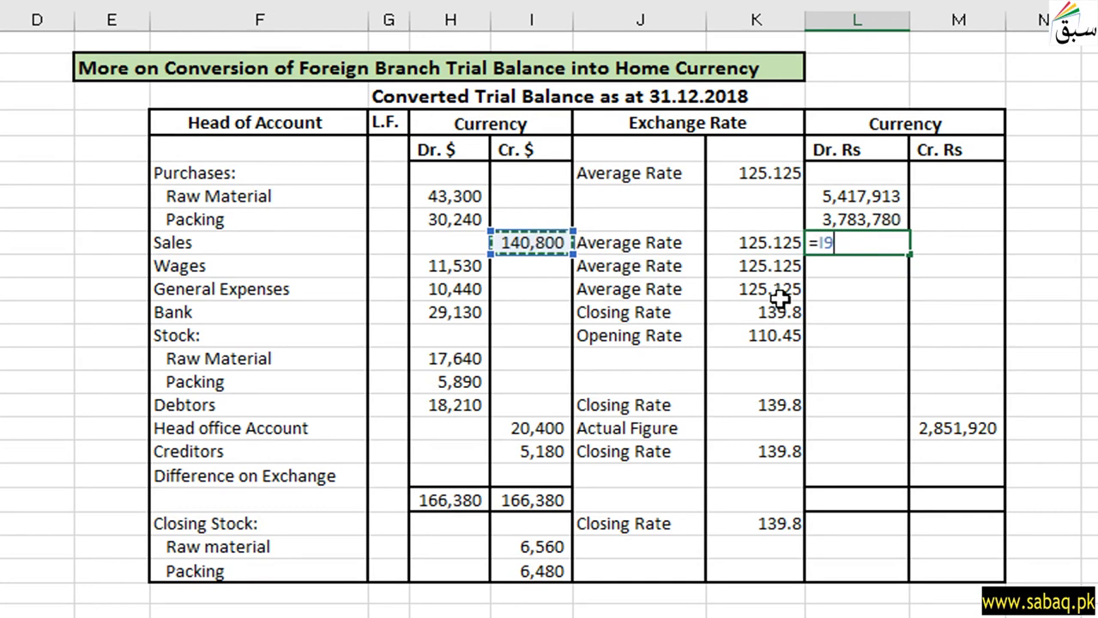
{"action": "type", "text": "*"}
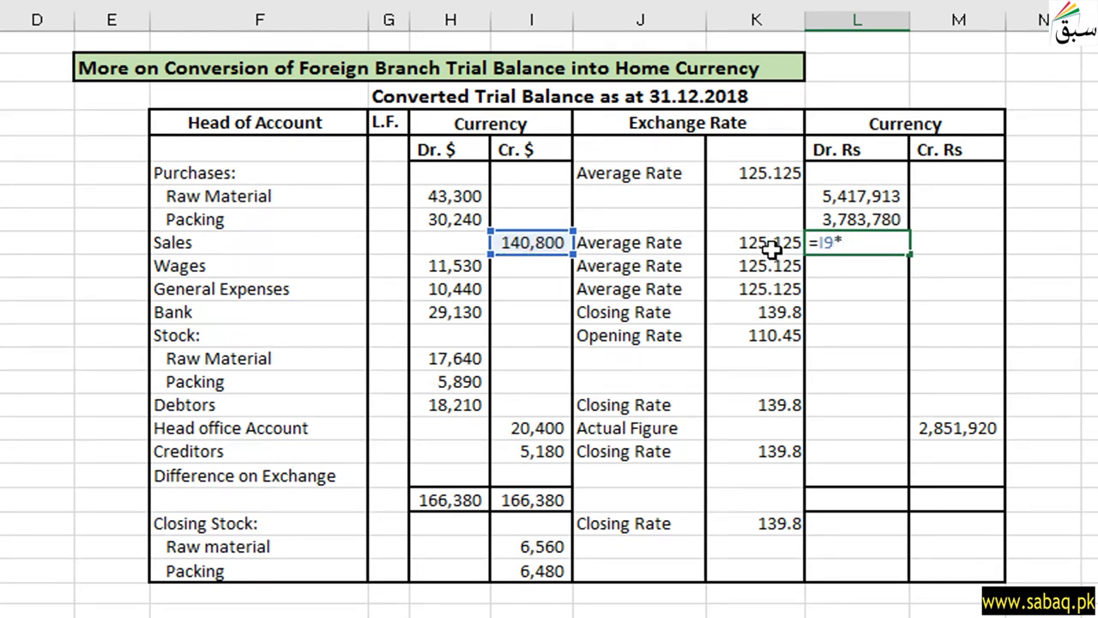
{"action": "left_click", "coordinate": [771, 244]}
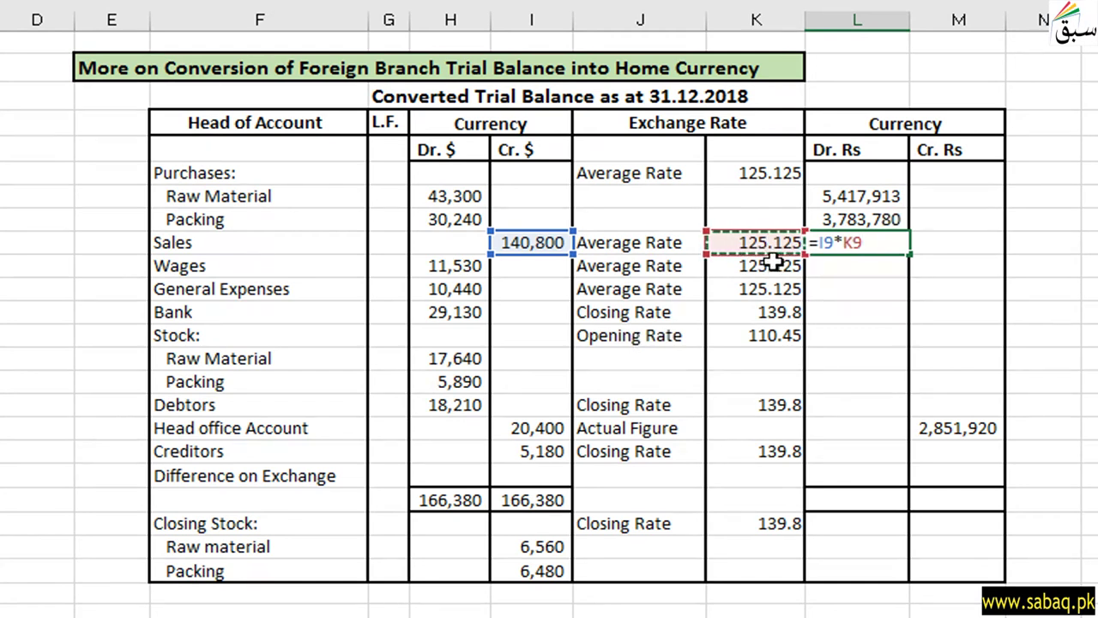
{"action": "key", "text": "Return"}
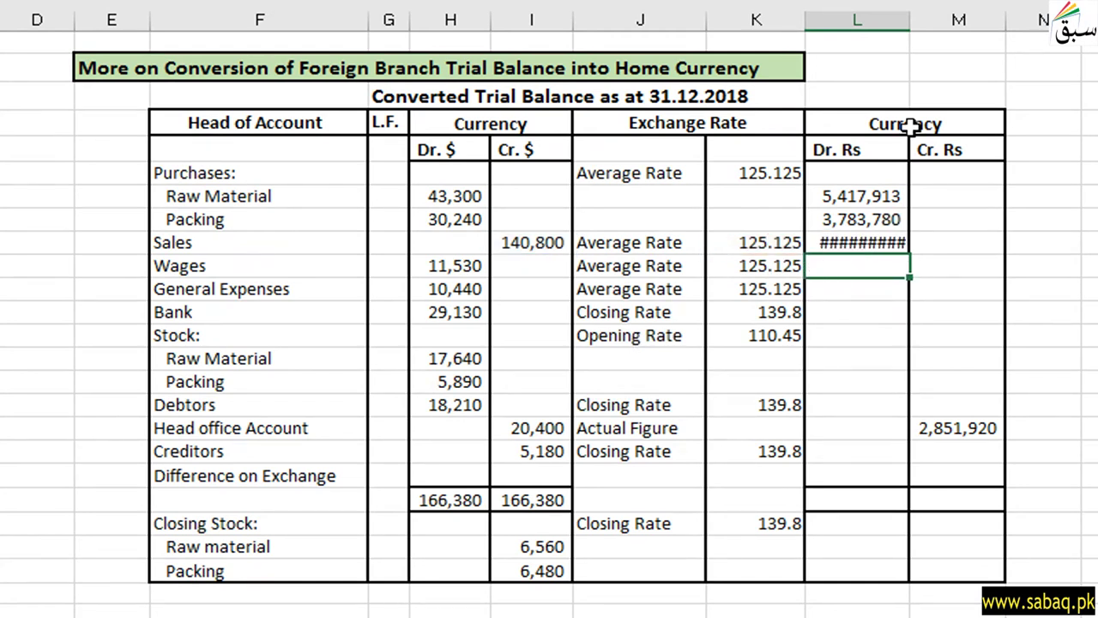
{"action": "double_click", "coordinate": [910, 26]}
{"action": "left_click", "coordinate": [830, 310]}
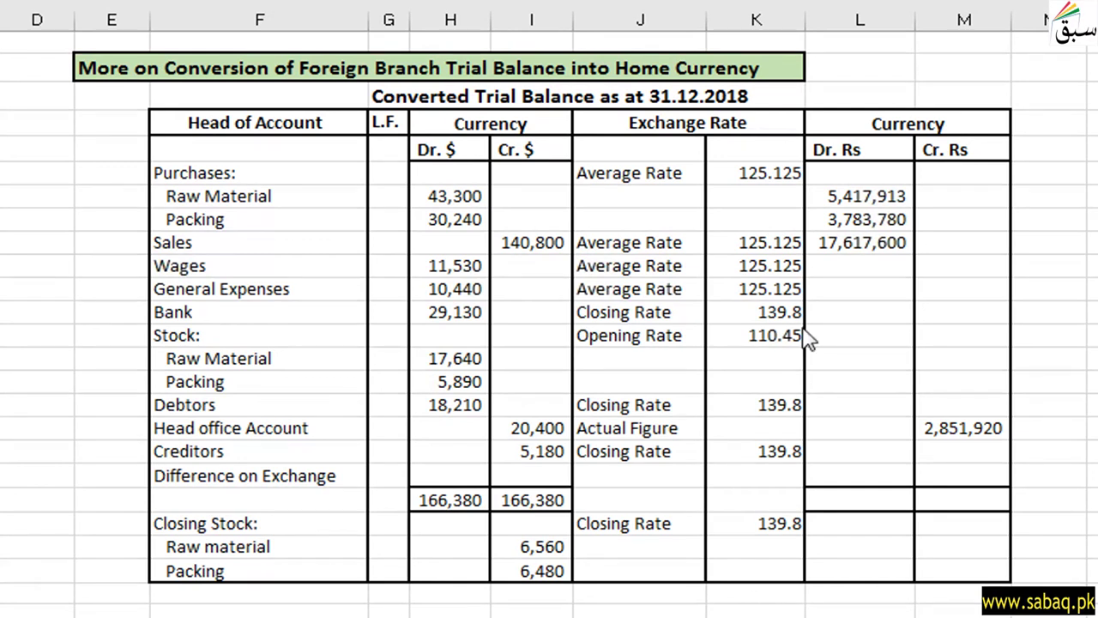
Try to copy the converted Sales amount from the Dr. Rs column into the Cr. Rs column
{"action": "left_click", "coordinate": [860, 312]}
{"action": "left_click", "coordinate": [899, 242]}
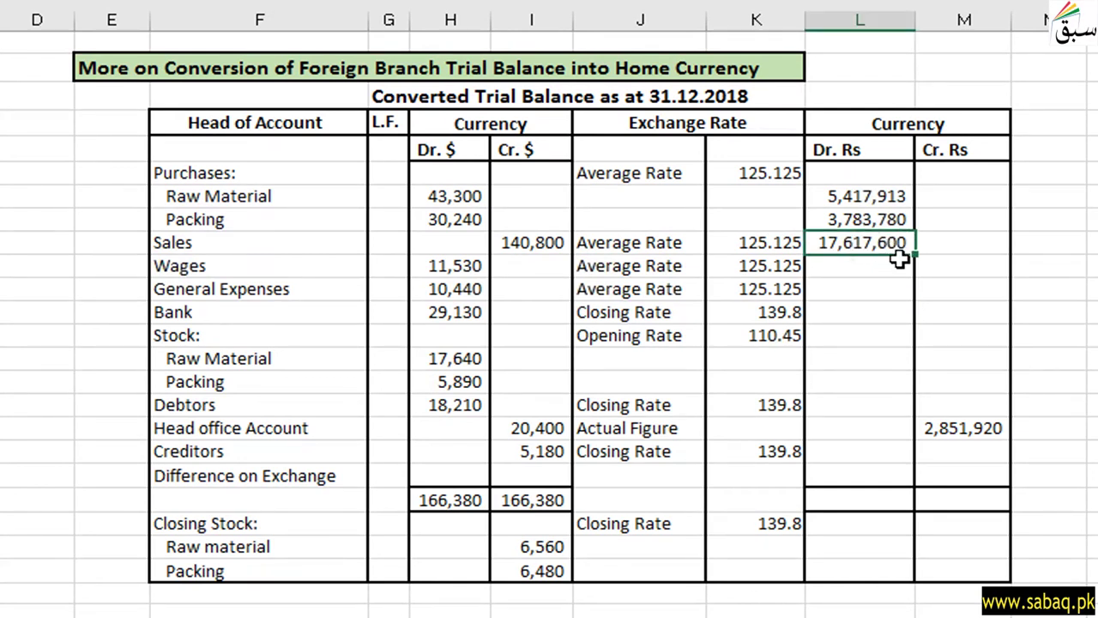
{"action": "key", "text": "ctrl+c"}
{"action": "left_click", "coordinate": [972, 249]}
{"action": "key", "text": "ctrl+v"}
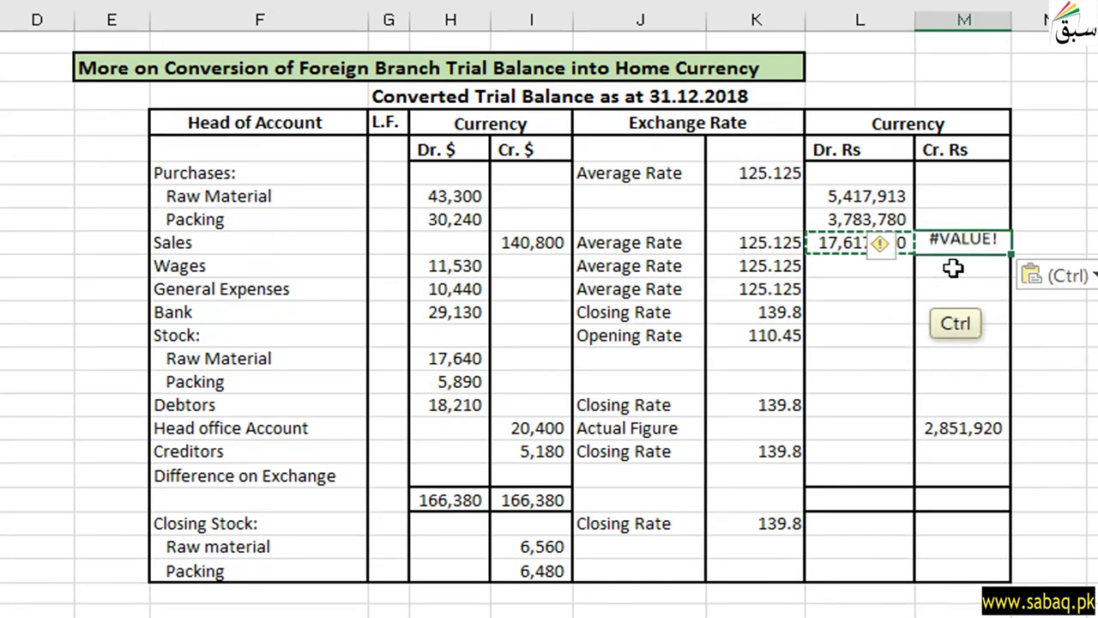
{"action": "left_click", "coordinate": [886, 252]}
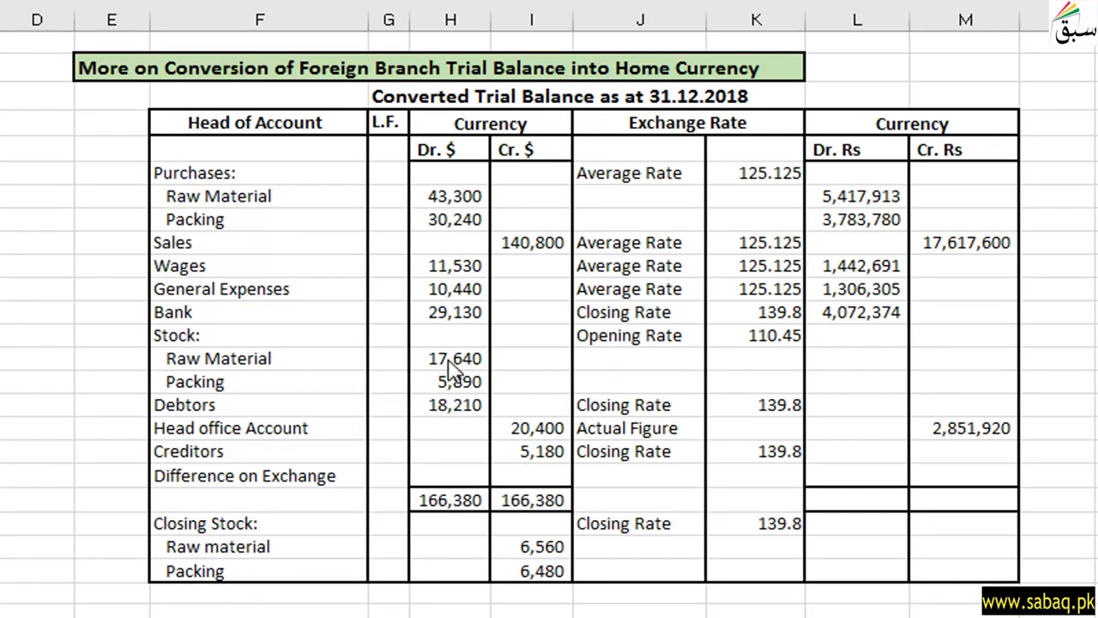
Convert the Raw Material stock at the opening rate with =H14*K13 in the Dr. Rs column
{"action": "key", "text": "Down"}
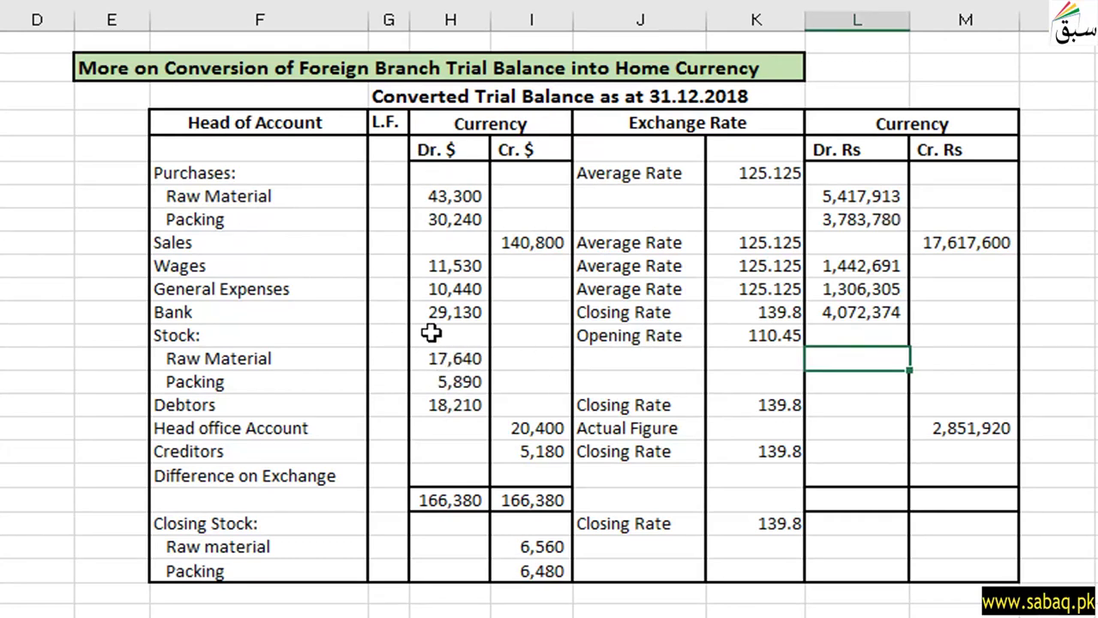
{"action": "double_click", "coordinate": [826, 358]}
{"action": "type", "text": "="}
{"action": "left_click", "coordinate": [461, 358]}
{"action": "type", "text": "*"}
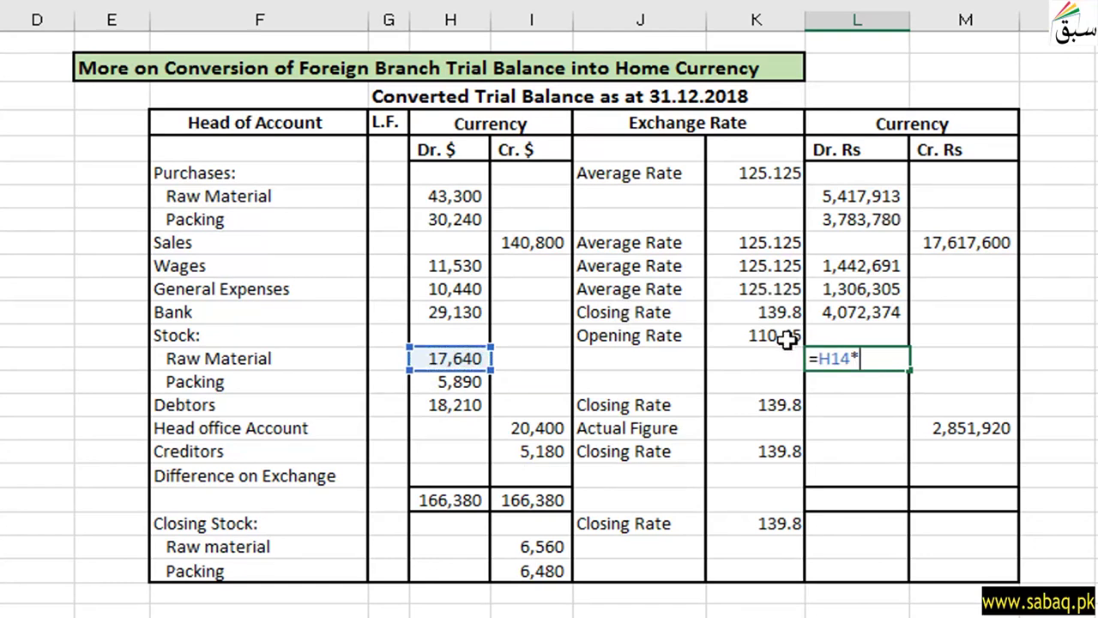
{"action": "left_click", "coordinate": [776, 337]}
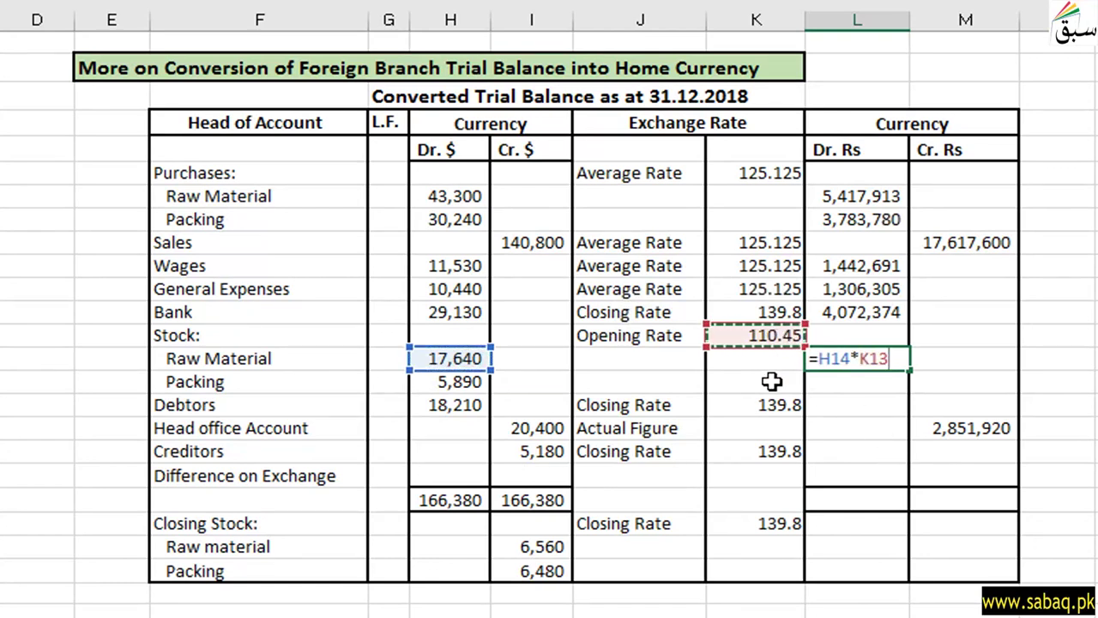
{"action": "key", "text": "Return"}
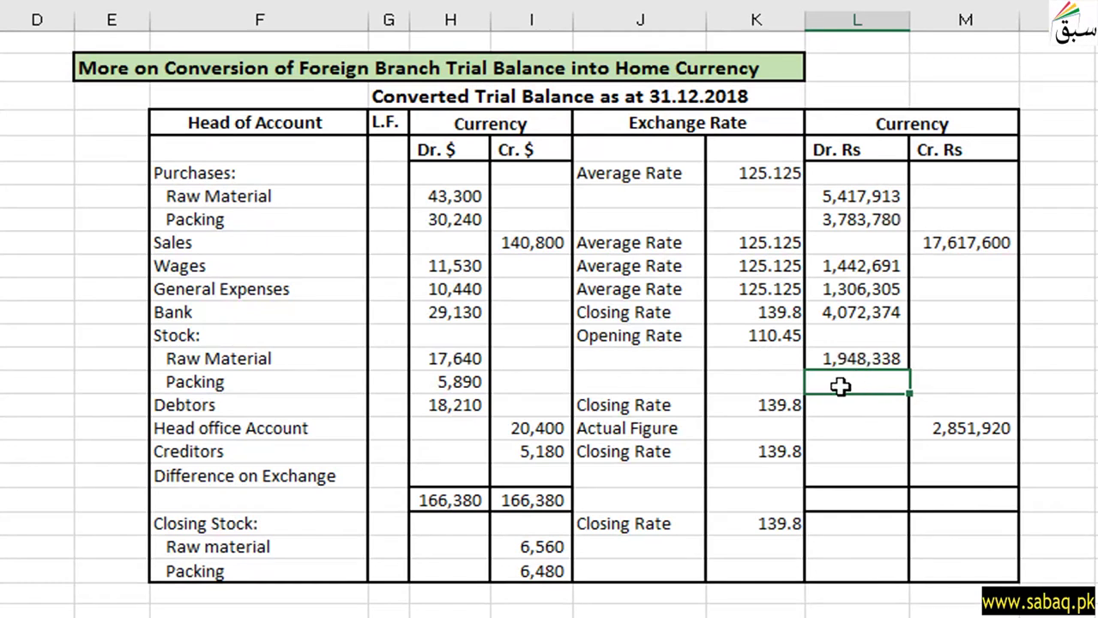
Convert the Packing stock at the opening rate with =H15*K13 in the Dr. Rs column
{"action": "type", "text": "="}
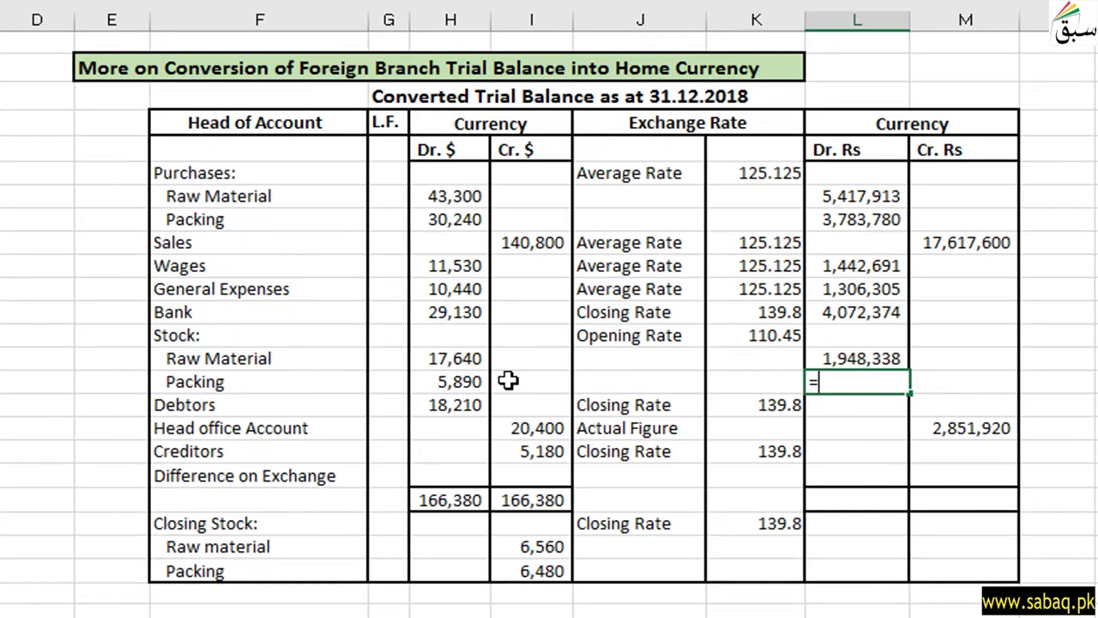
{"action": "left_click", "coordinate": [454, 382]}
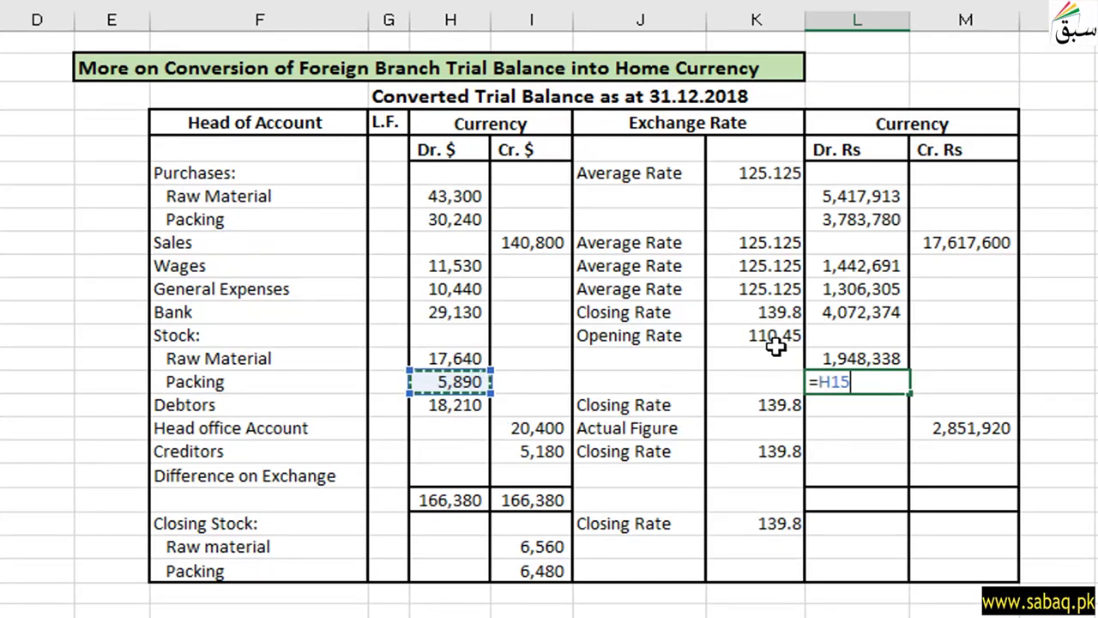
{"action": "type", "text": "*"}
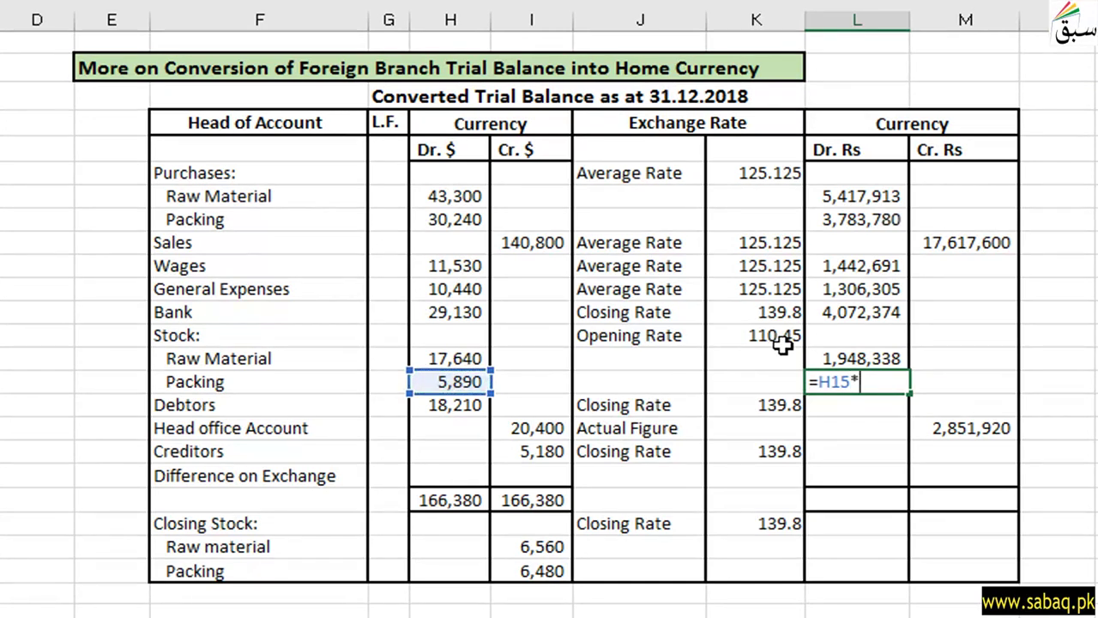
{"action": "left_click", "coordinate": [779, 335]}
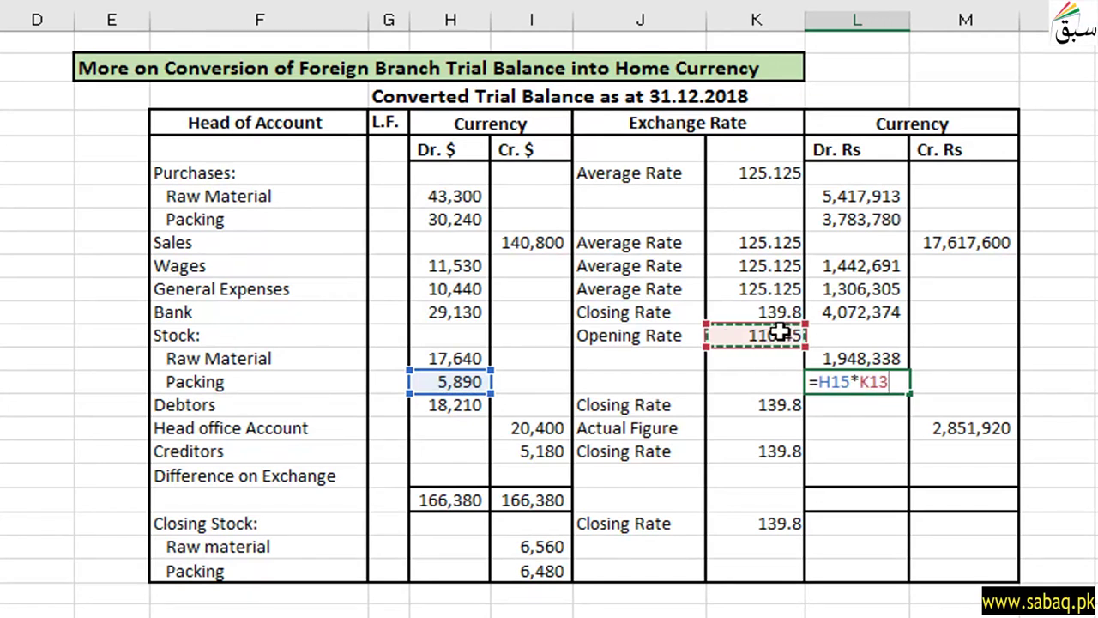
{"action": "key", "text": "Return"}
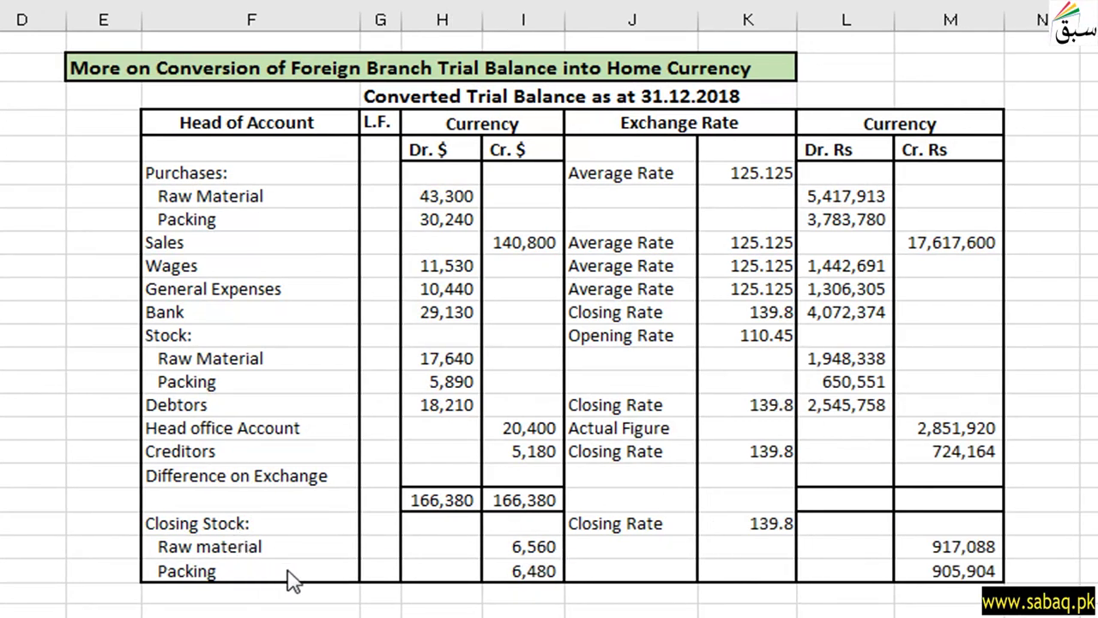
Sum the Cr. Rs amounts from Sales through Creditors into the column's totals row
{"action": "key", "text": "Up"}
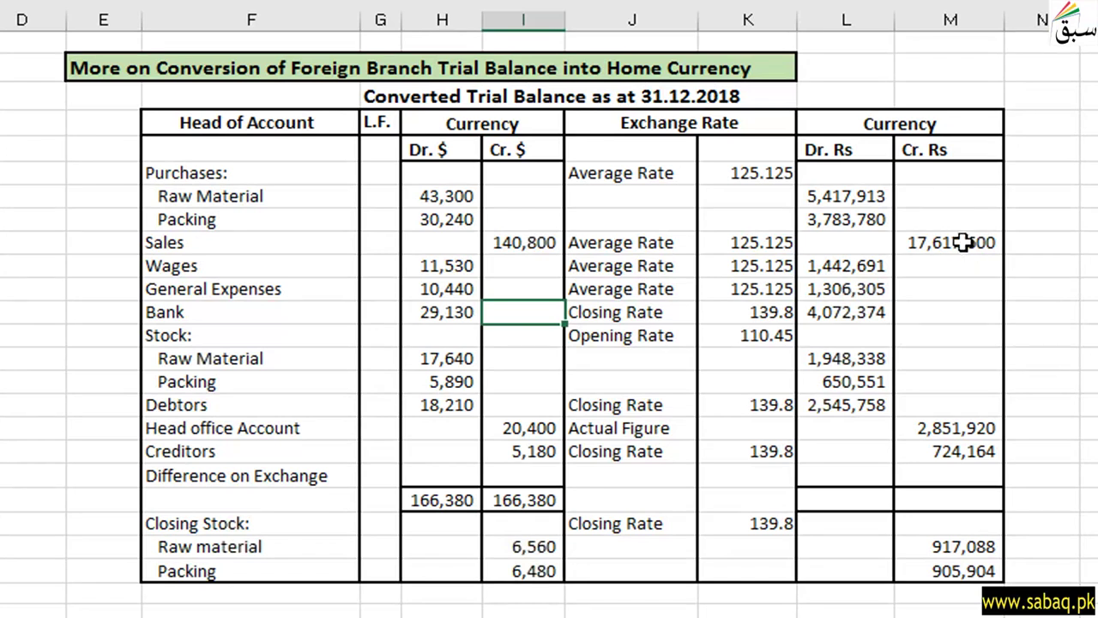
{"action": "left_click_drag", "start_coordinate": [960, 240], "coordinate": [958, 286]}
{"action": "left_click_drag", "start_coordinate": [947, 439], "coordinate": [943, 453]}
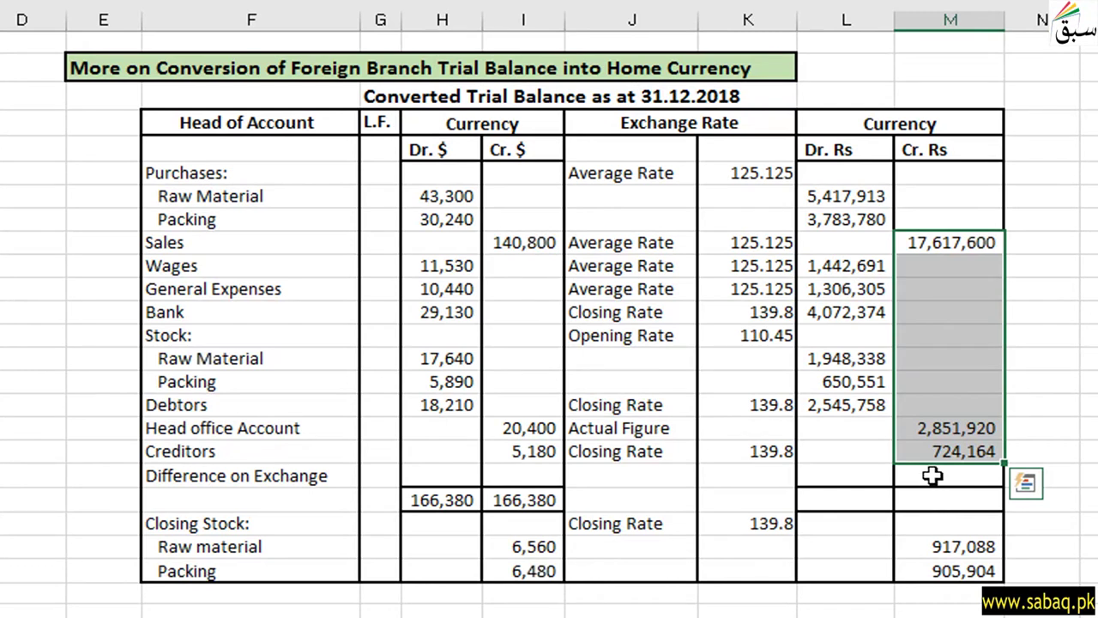
{"action": "key", "text": "alt+="}
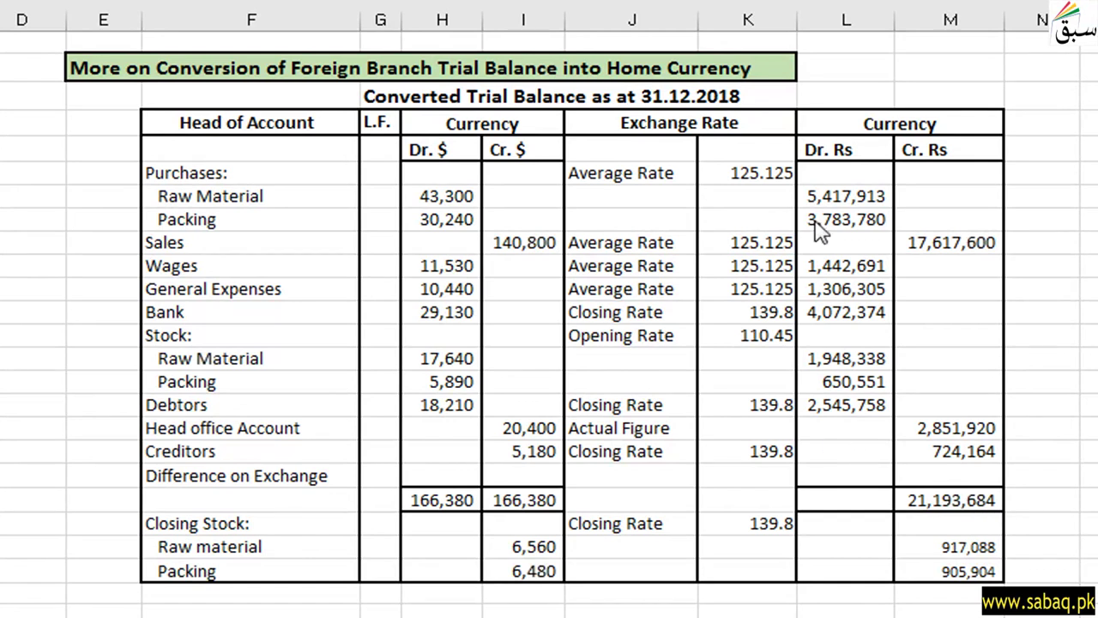
Select the Dr. Rs amounts from Raw Material purchases through Debtors to check their sum against the Cr. Rs total
{"action": "left_click_drag", "start_coordinate": [819, 197], "coordinate": [848, 429]}
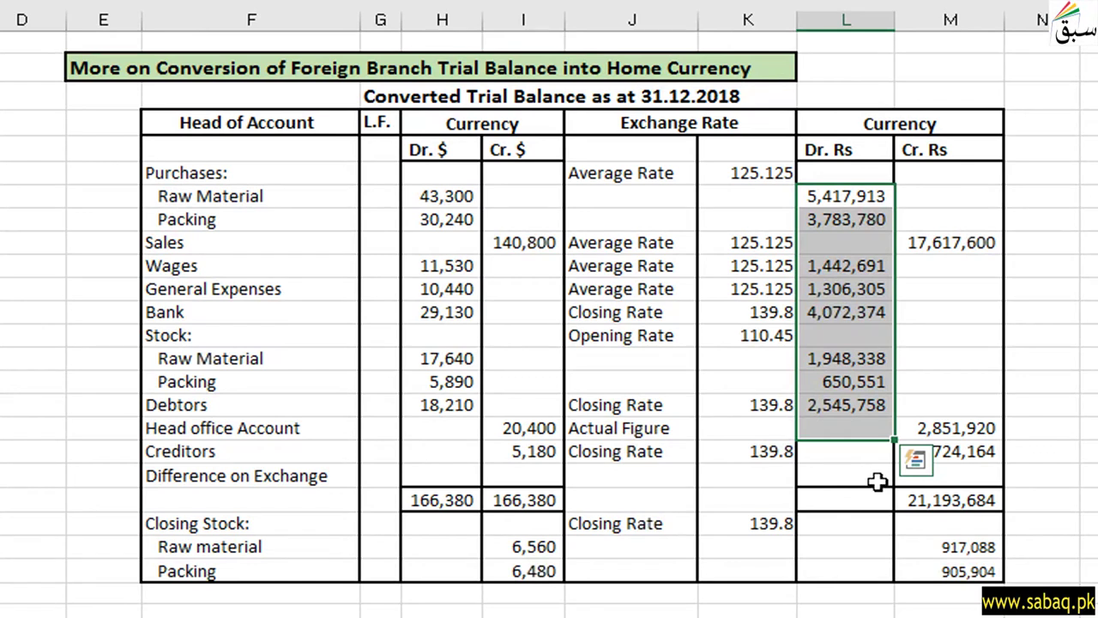
{"action": "left_click", "coordinate": [865, 284]}
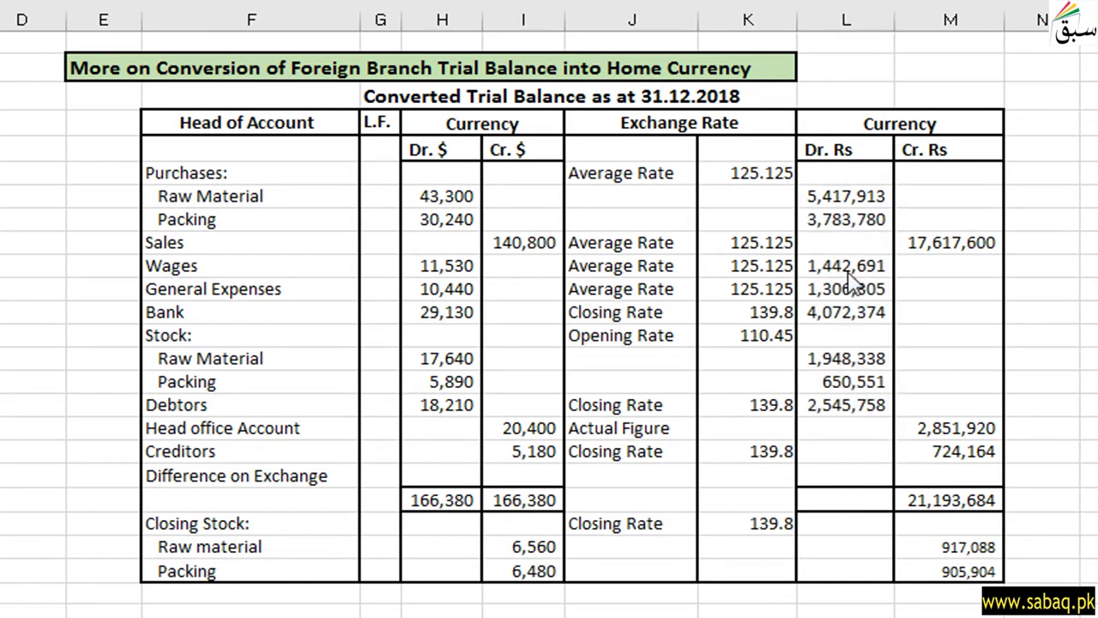
{"action": "left_click", "coordinate": [860, 242]}
{"action": "left_click_drag", "start_coordinate": [858, 196], "coordinate": [862, 410]}
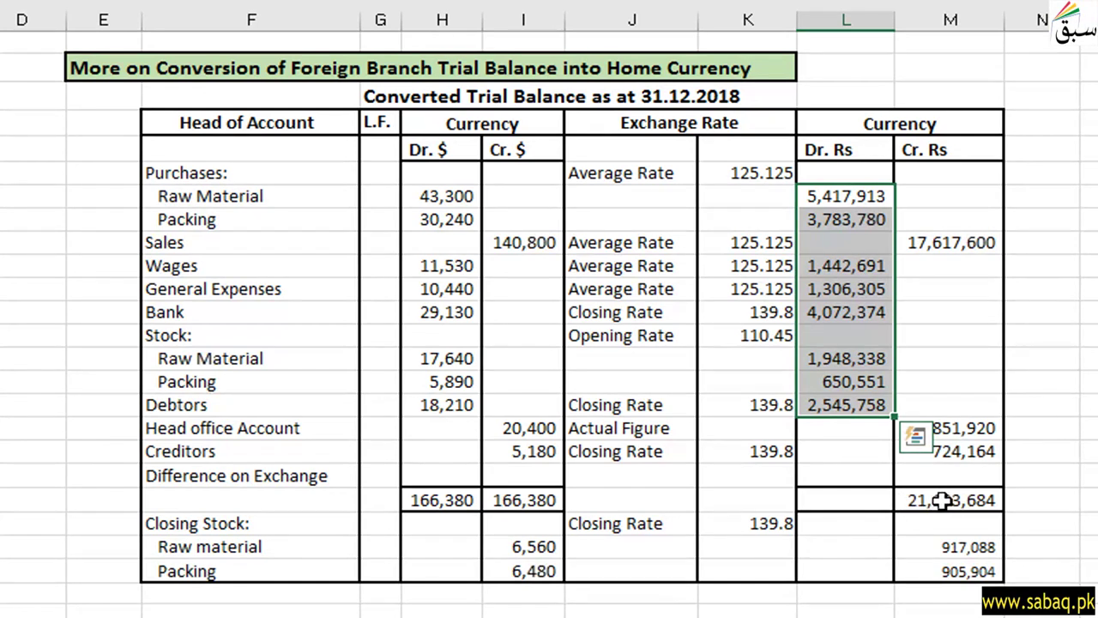
Enter 21193684 as the Dr. Rs total and fit column L's width to show it in full
{"action": "left_click", "coordinate": [865, 501]}
{"action": "type", "text": "21193684"}
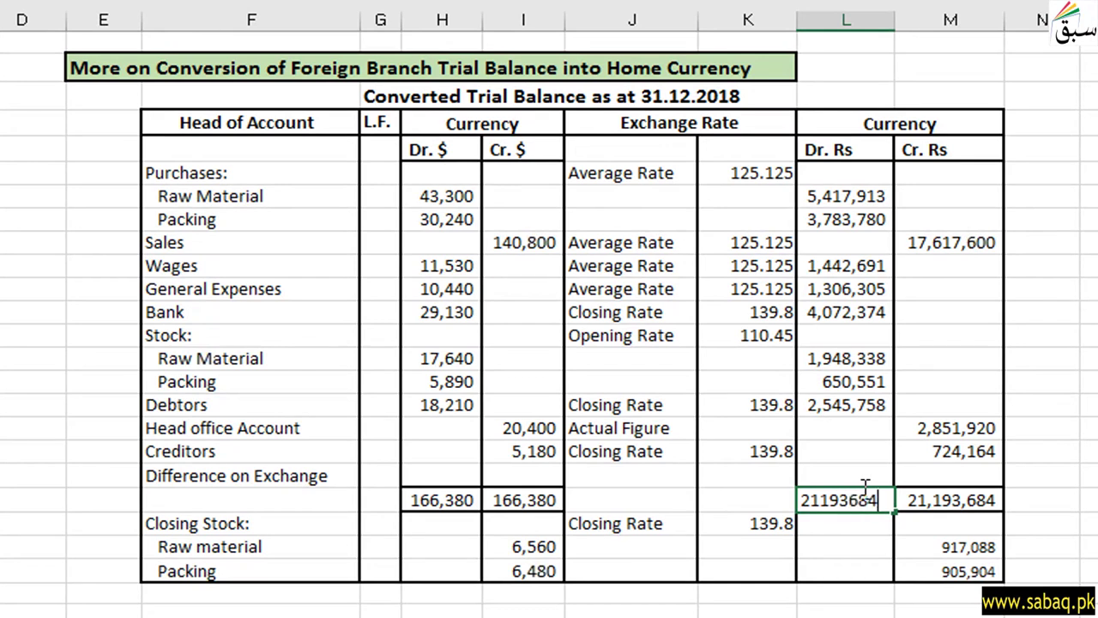
{"action": "left_click", "coordinate": [907, 433]}
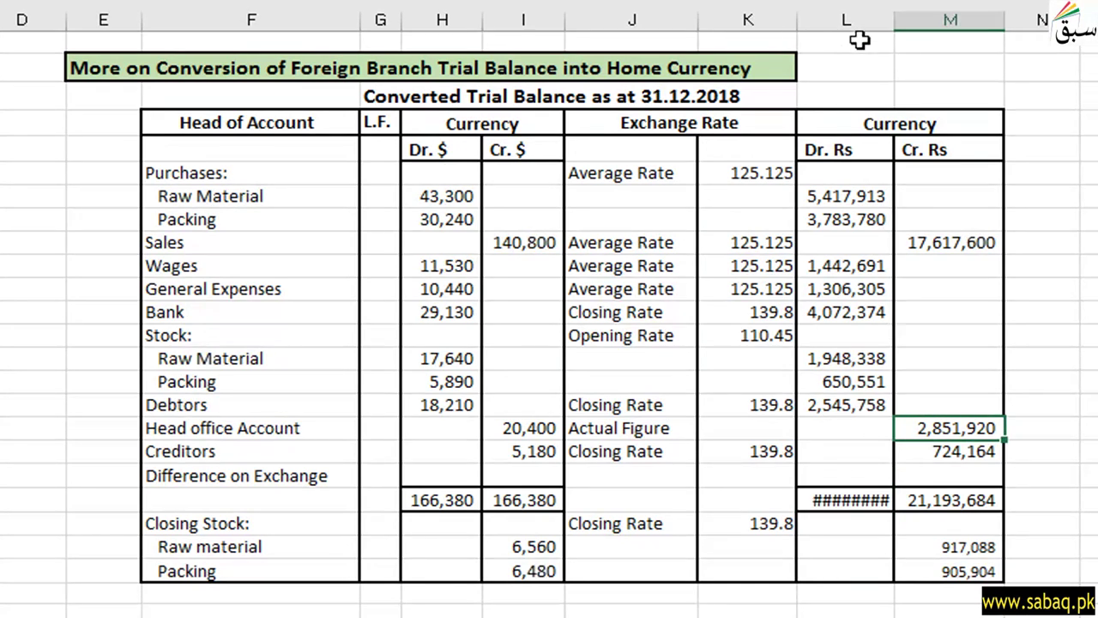
{"action": "left_click", "coordinate": [881, 20]}
{"action": "double_click", "coordinate": [894, 19]}
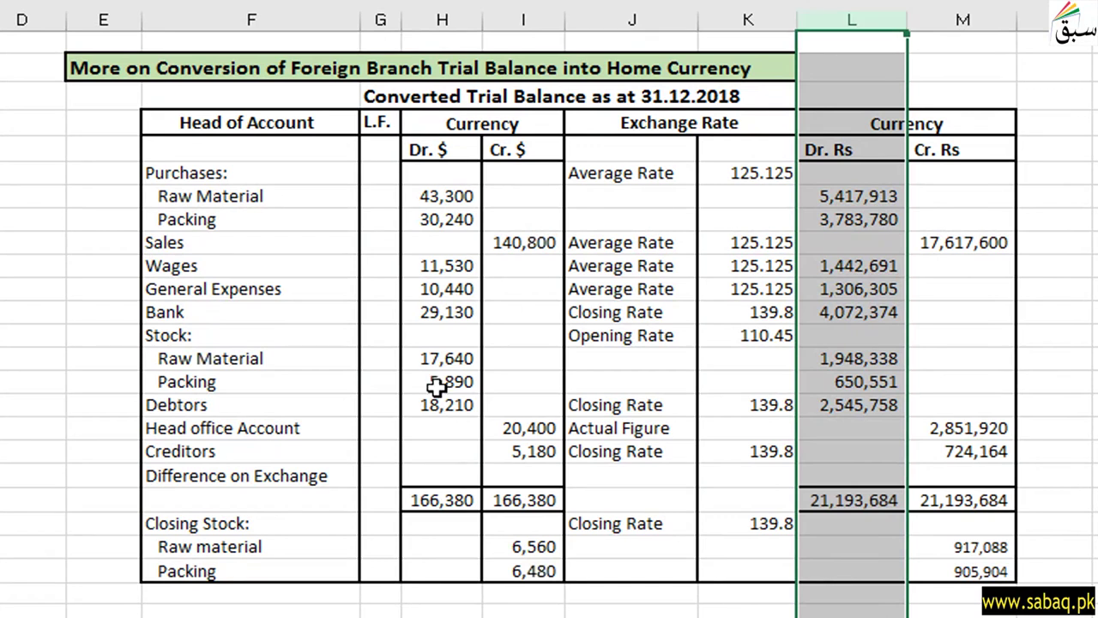
Enter 25975 as the Difference on Exchange in the Dr. Rs column
{"action": "left_click", "coordinate": [395, 451]}
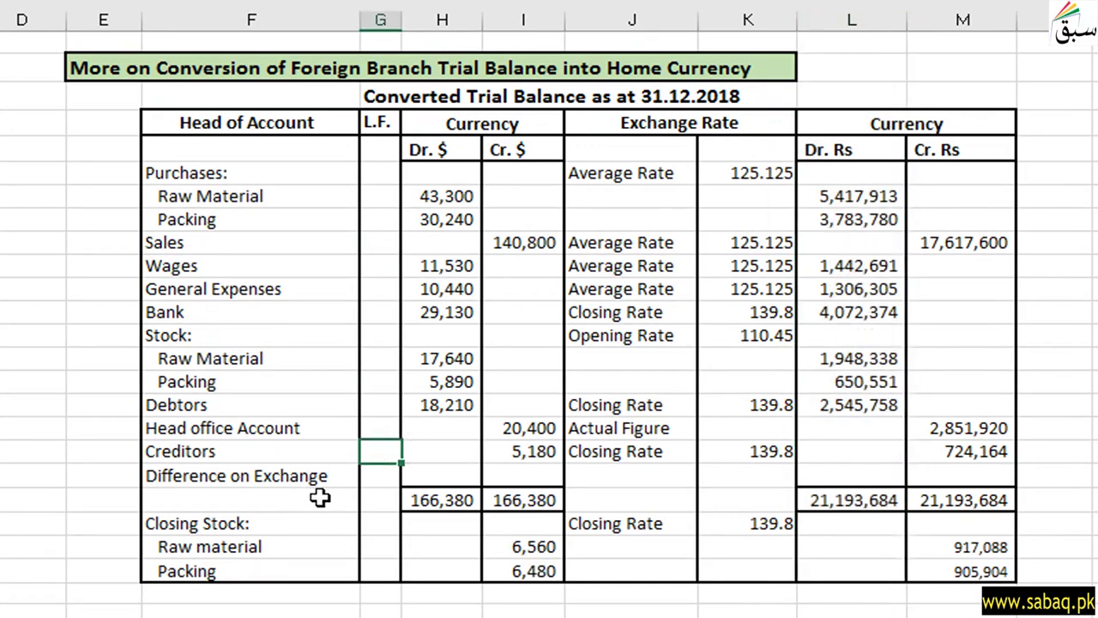
{"action": "left_click", "coordinate": [863, 457]}
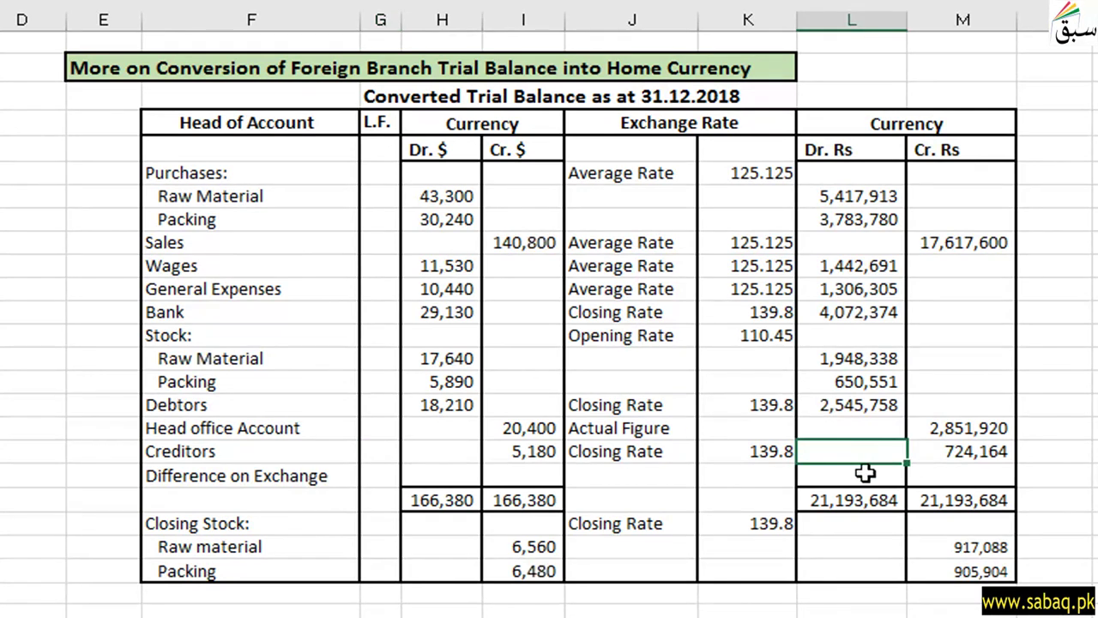
{"action": "left_click", "coordinate": [863, 479]}
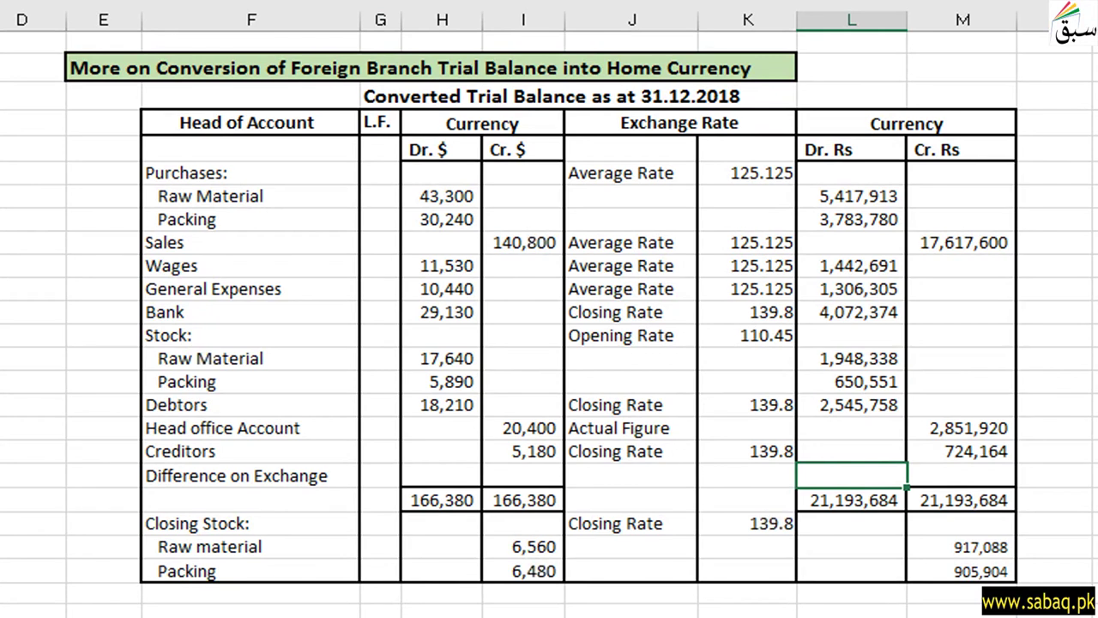
{"action": "left_click", "coordinate": [865, 470]}
{"action": "type", "text": "25975,975"}
{"action": "left_click", "coordinate": [592, 405]}
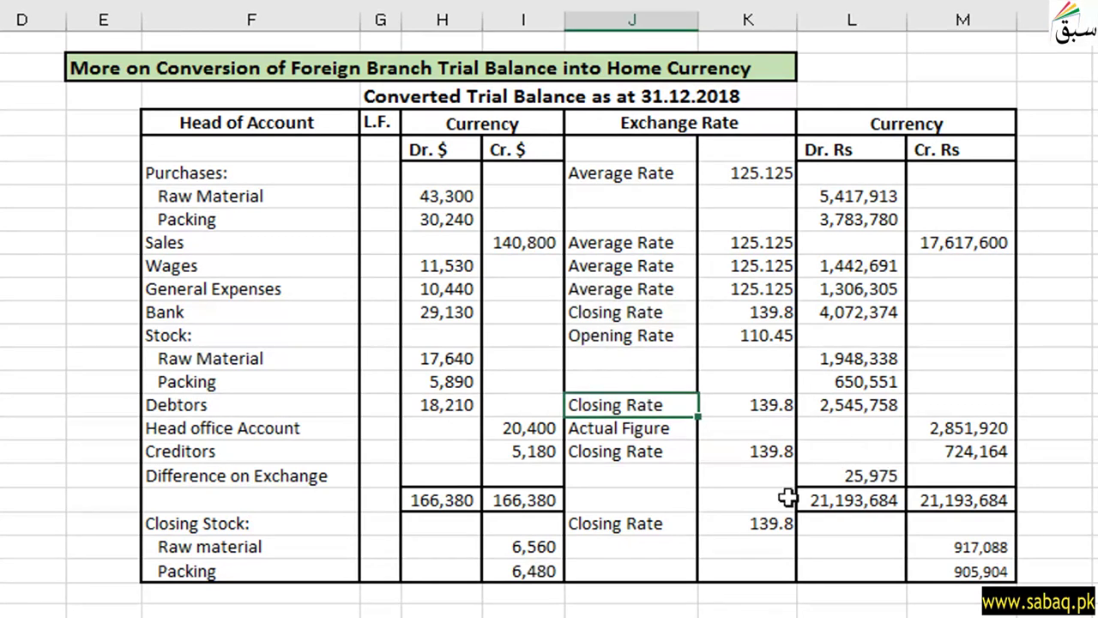